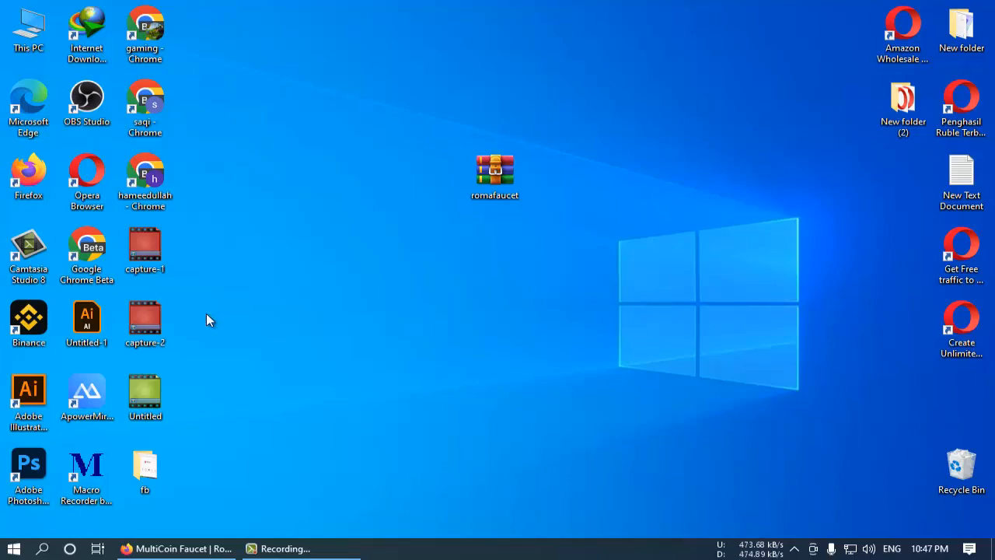
# Examine the terms and conditions on the RomaFaucet login page in Firefox, from user accounts through liability.
pyautogui.click(176, 548)
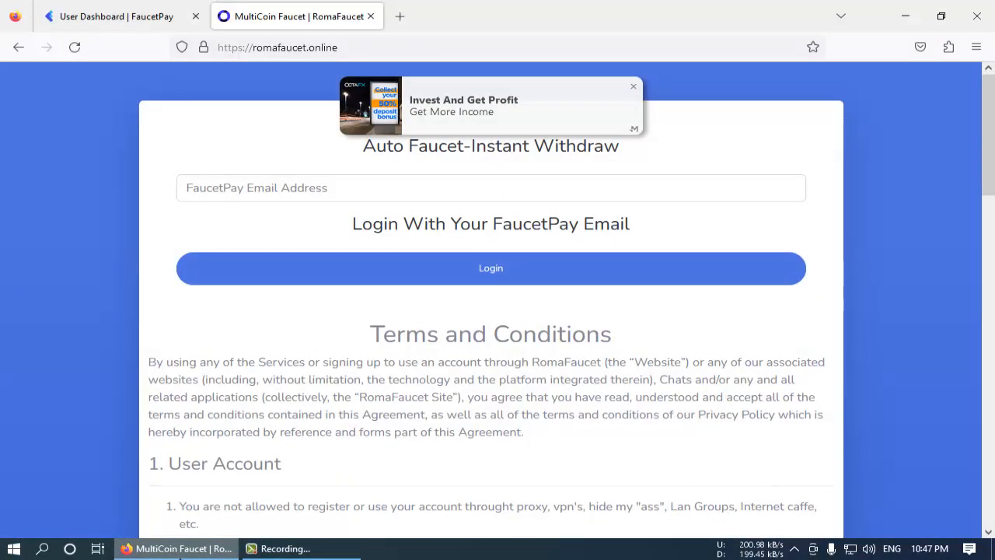
pyautogui.scroll(-3, 389, 318)
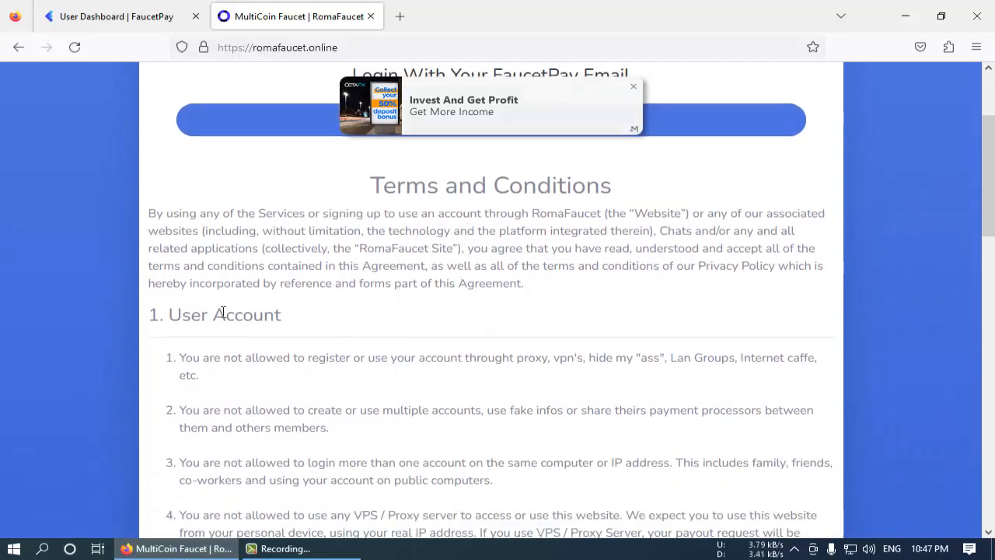
pyautogui.scroll(-5, 229, 287)
pyautogui.moveTo(179, 278); pyautogui.dragTo(543, 389)
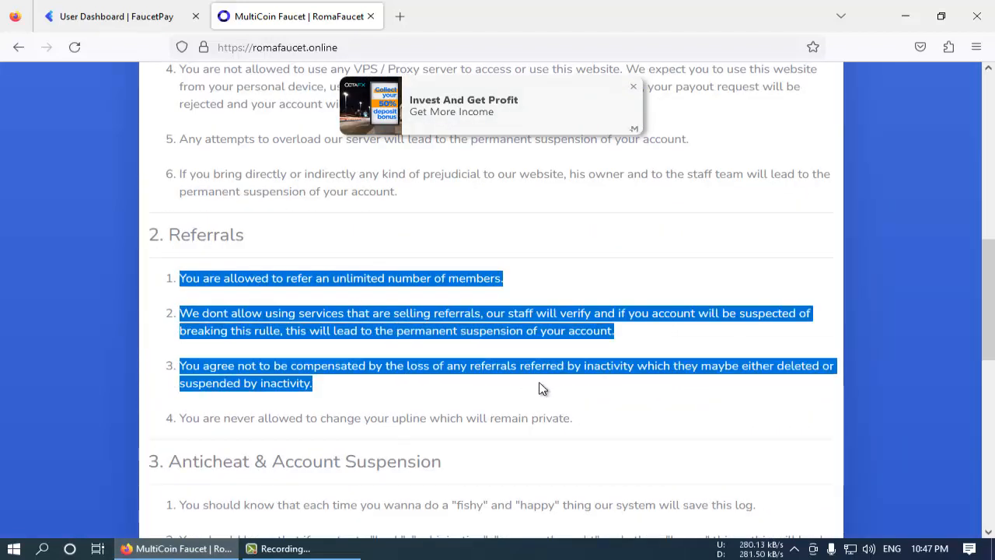
pyautogui.click(543, 389)
pyautogui.scroll(-4, 543, 389)
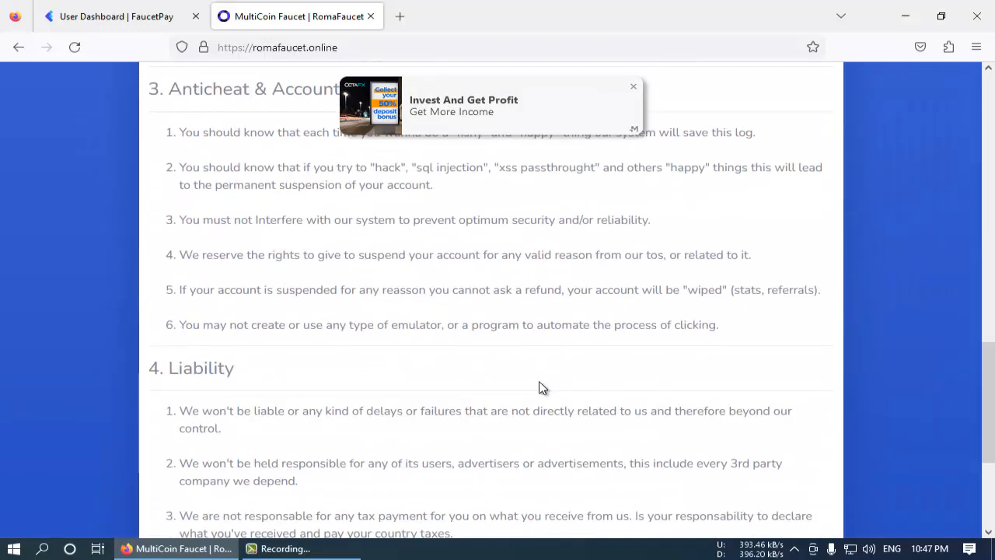
pyautogui.scroll(-3, 542, 389)
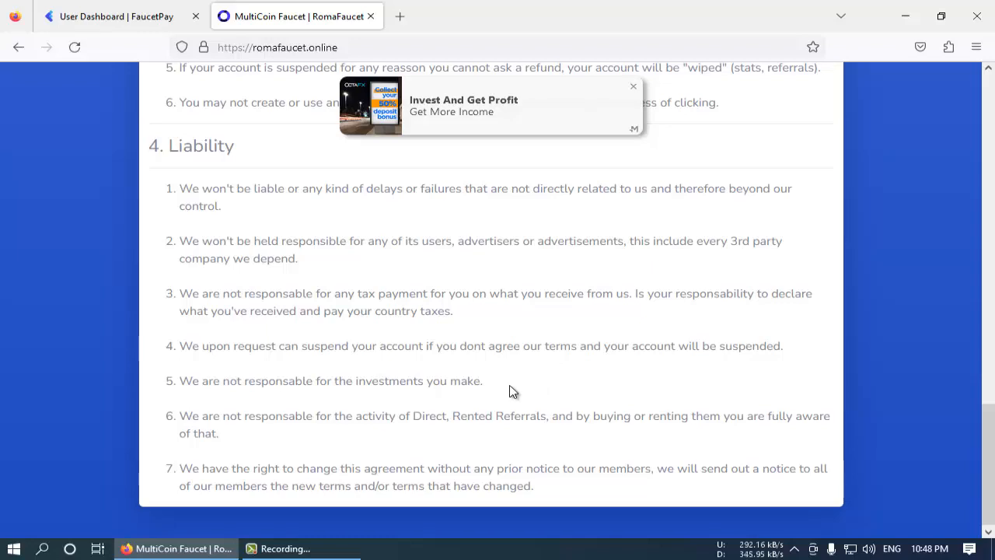
# Log in to RomaFaucet with the FaucetPay email address and dismiss the login message.
pyautogui.scroll(15, 511, 391)
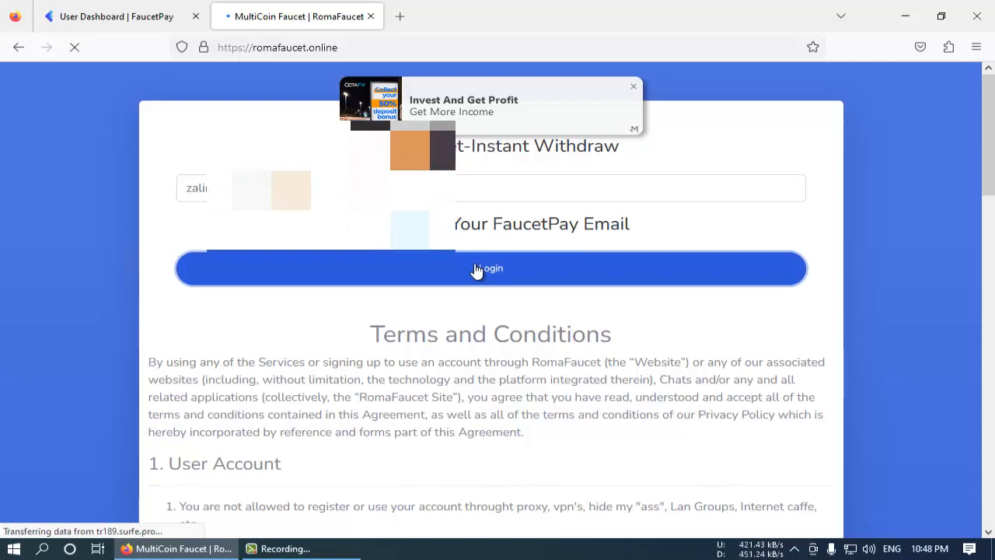
pyautogui.click(477, 268)
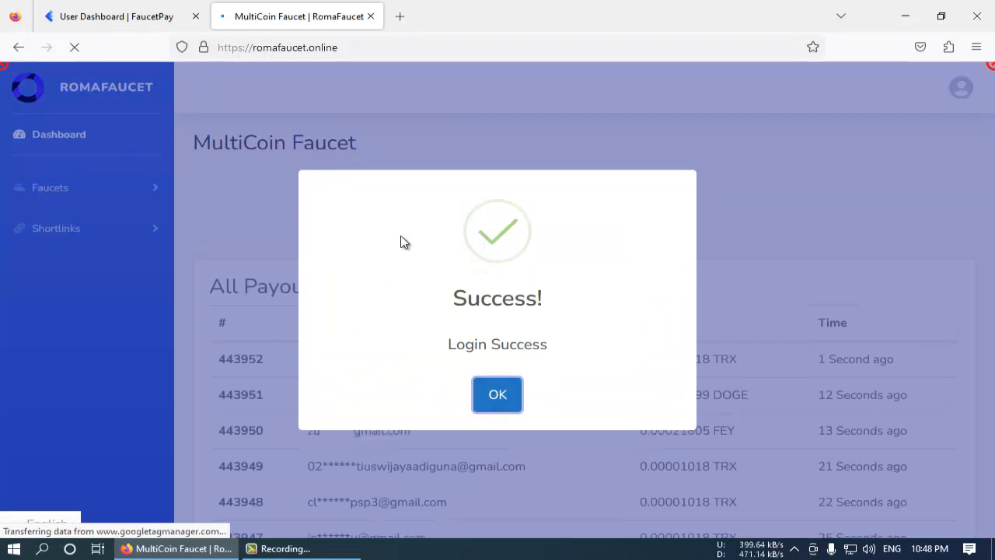
pyautogui.click(498, 396)
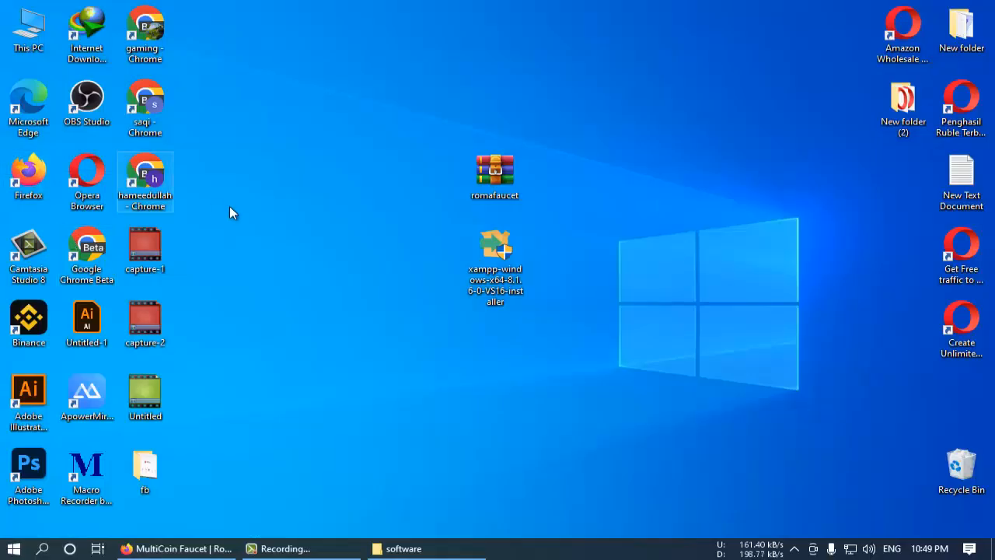
# Reposition the XAMPP installer beside the romafaucet archive on the desktop and extract the archive there.
pyautogui.click(494, 256)
pyautogui.moveTo(492, 256); pyautogui.dragTo(379, 168)
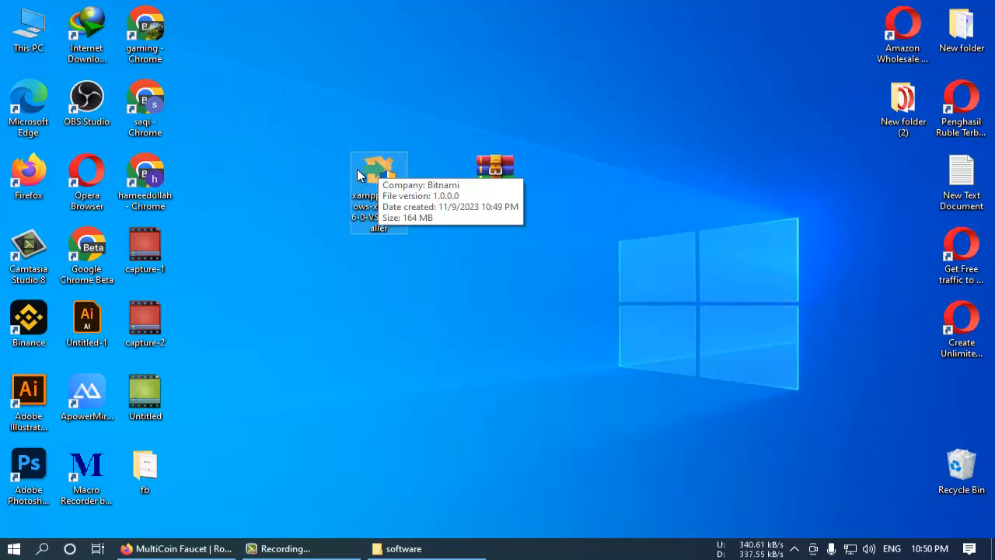
pyautogui.click(495, 168)
pyautogui.rightClick(494, 168)
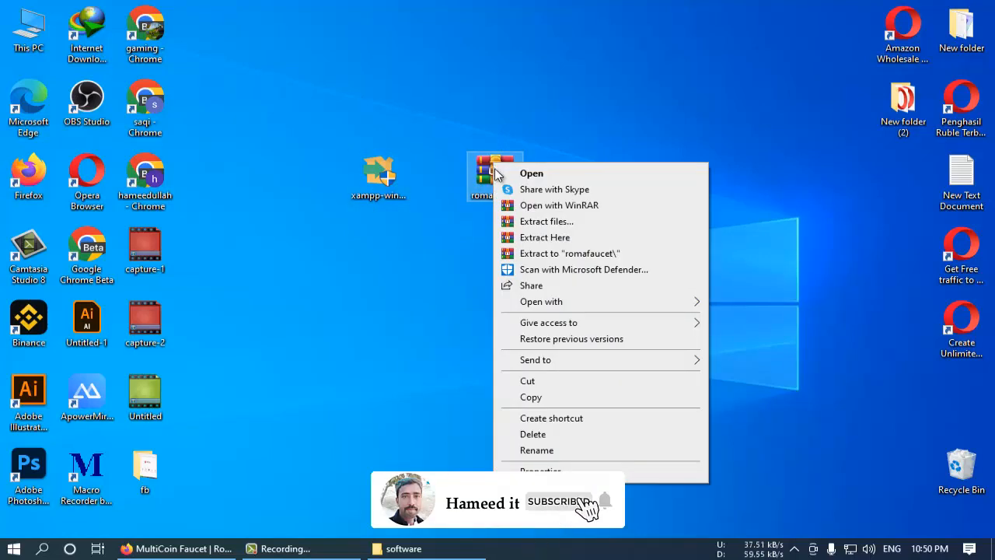
pyautogui.click(545, 239)
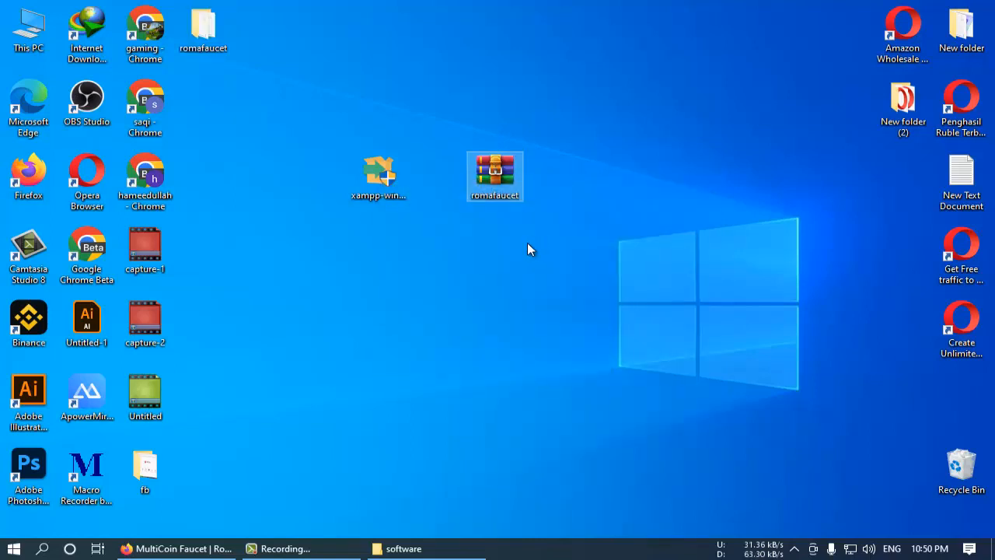
# Move the extracted romafaucet folder to an open area of the desktop and cut it for relocation.
pyautogui.moveTo(200, 42); pyautogui.dragTo(258, 251)
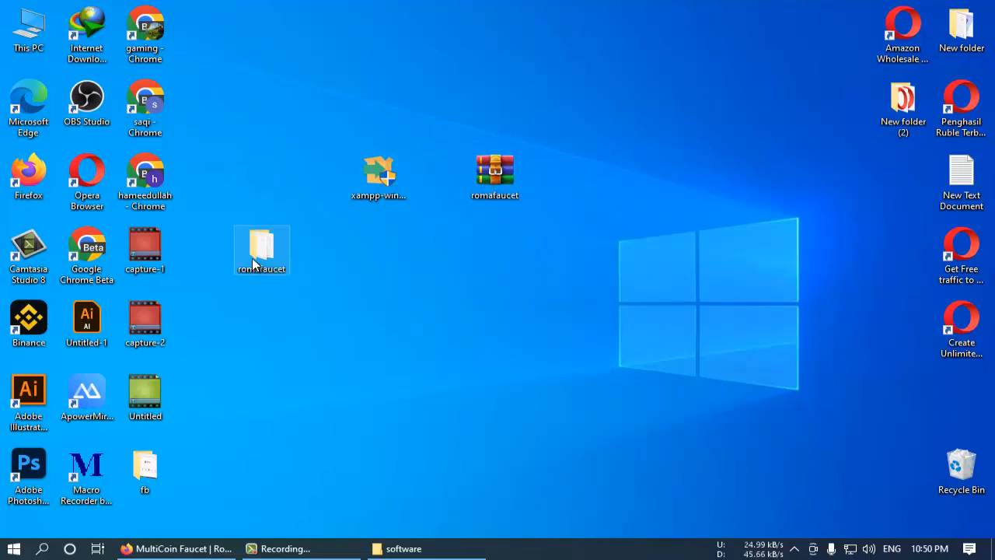
pyautogui.rightClick(259, 247)
pyautogui.click(297, 420)
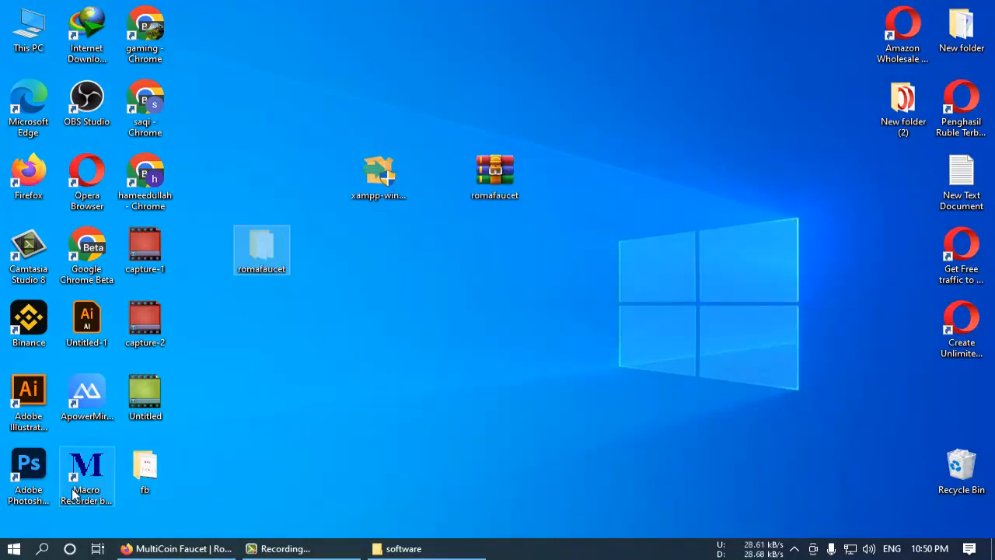
# Search Windows for "xa" and open the XAMPP Control Panel.
pyautogui.click(3, 553)
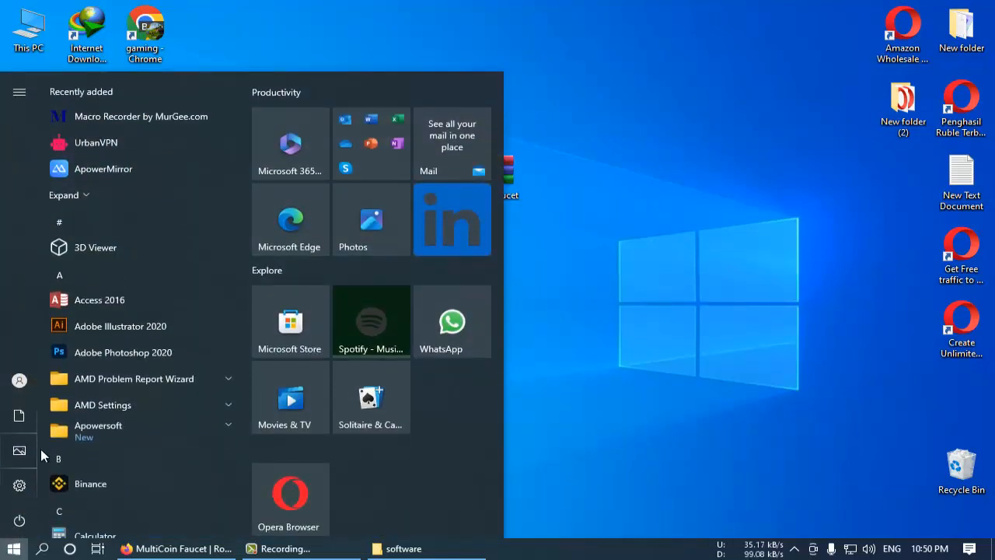
pyautogui.moveTo(29, 535)
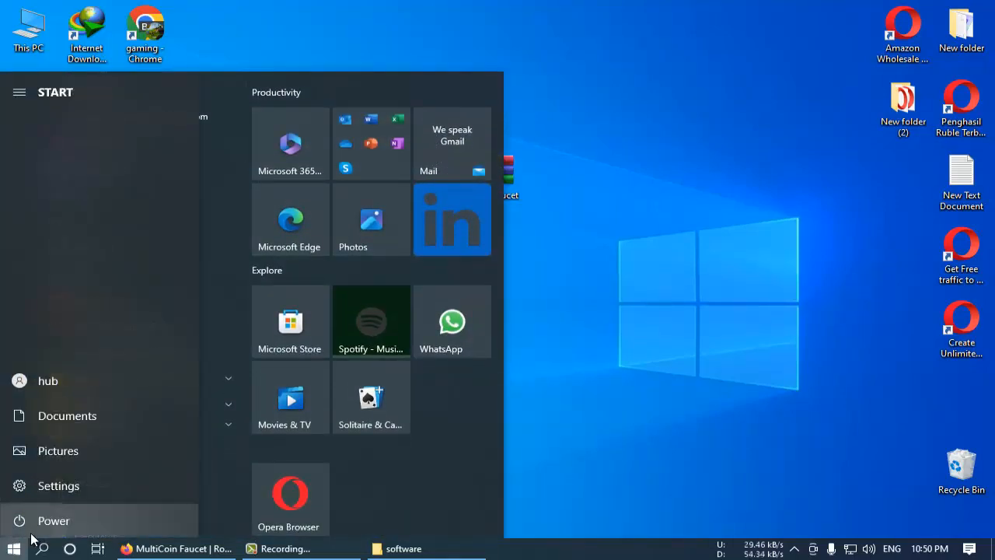
pyautogui.write('xa')
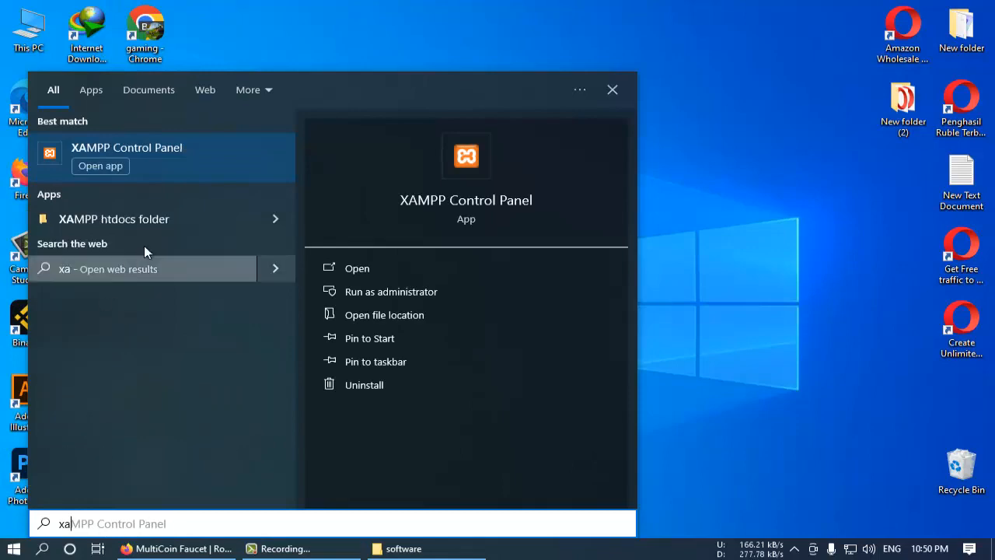
pyautogui.click(163, 165)
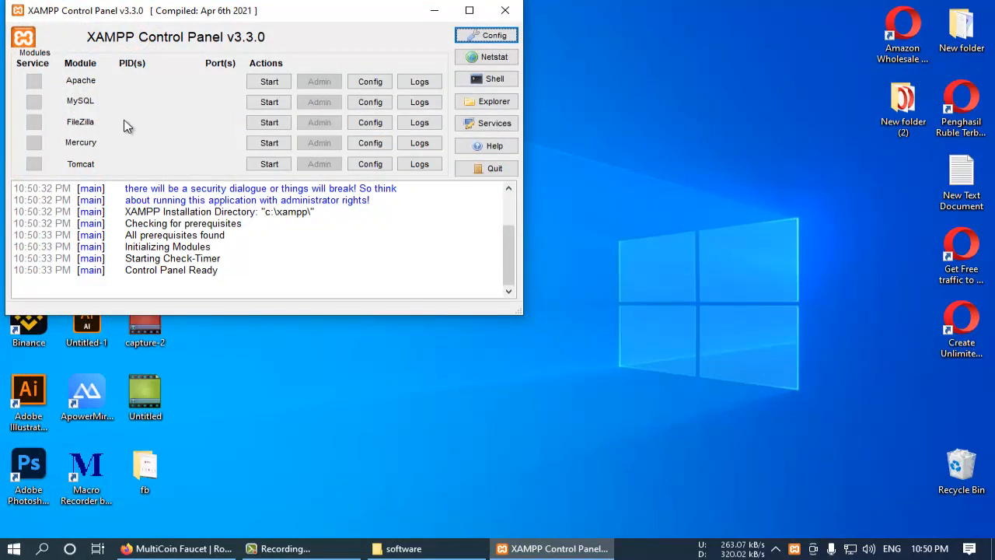
# Start the Apache and MySQL modules and shift the control panel window away from the screen corner.
pyautogui.click(255, 86)
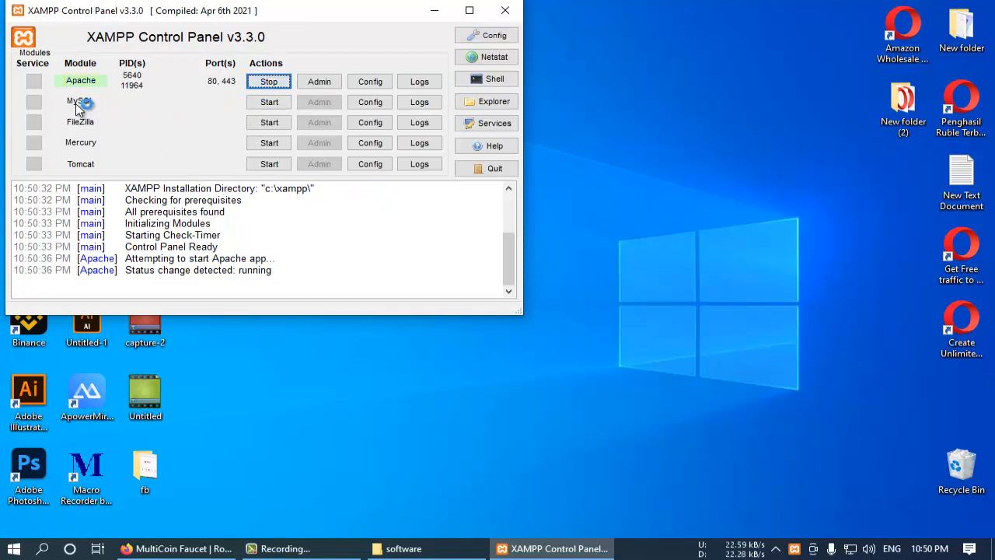
pyautogui.click(270, 104)
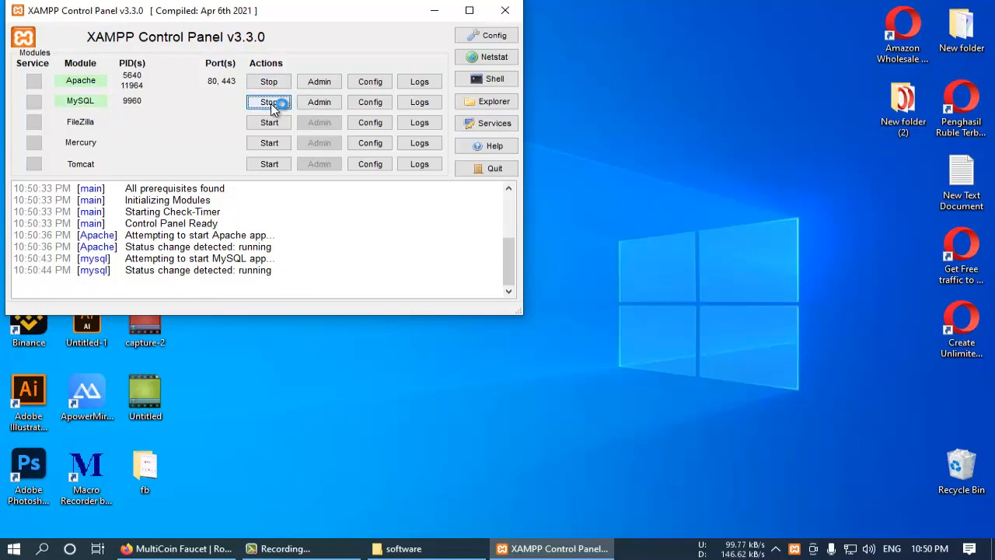
pyautogui.moveTo(215, 13); pyautogui.dragTo(365, 31)
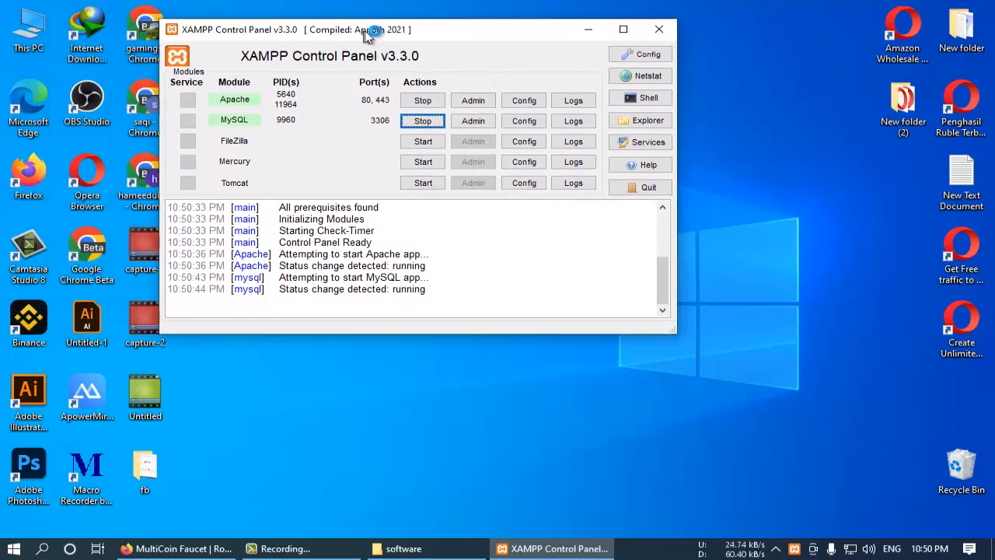
# Paste the cut romafaucet folder into C:\xampp\htdocs in File Explorer.
pyautogui.doubleClick(43, 31)
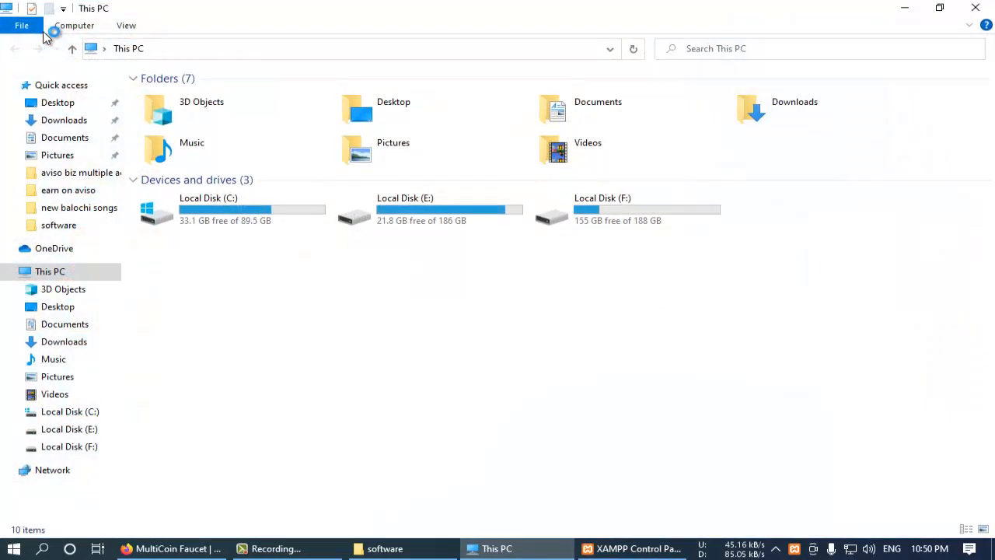
pyautogui.doubleClick(202, 221)
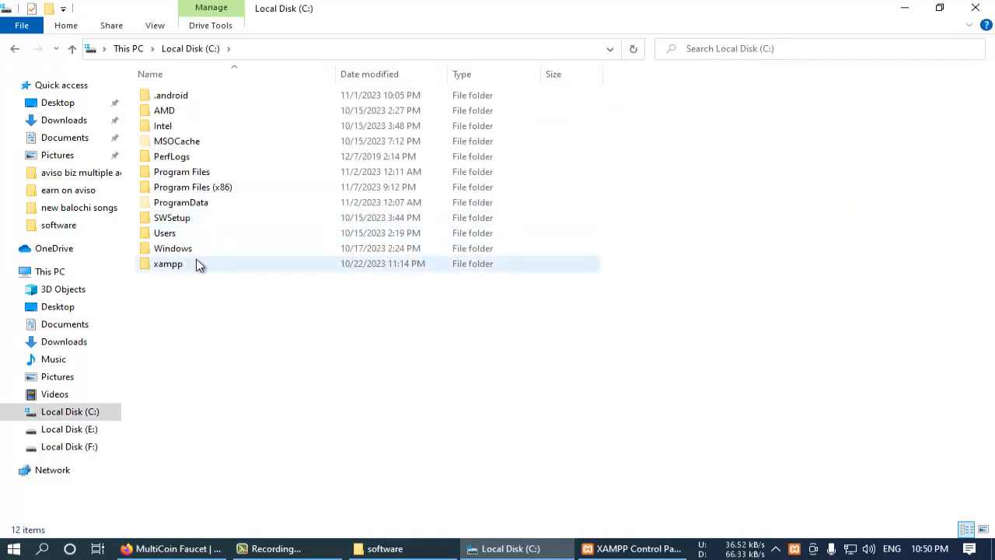
pyautogui.click(175, 266)
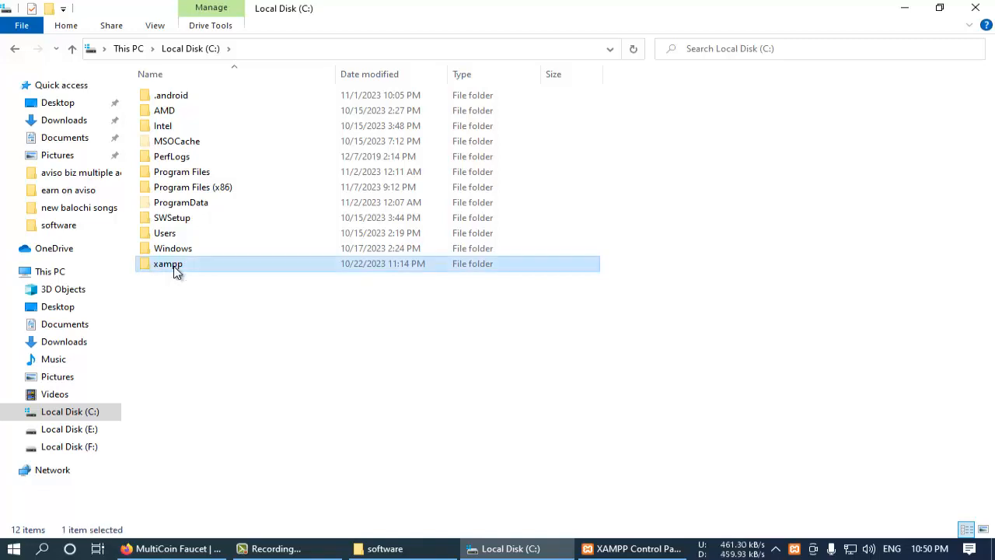
pyautogui.doubleClick(175, 267)
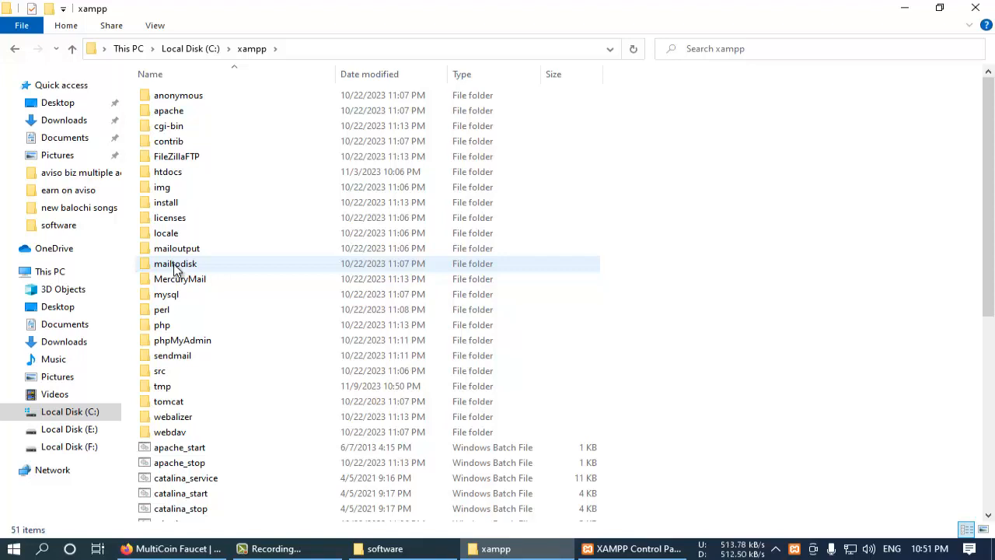
pyautogui.doubleClick(175, 179)
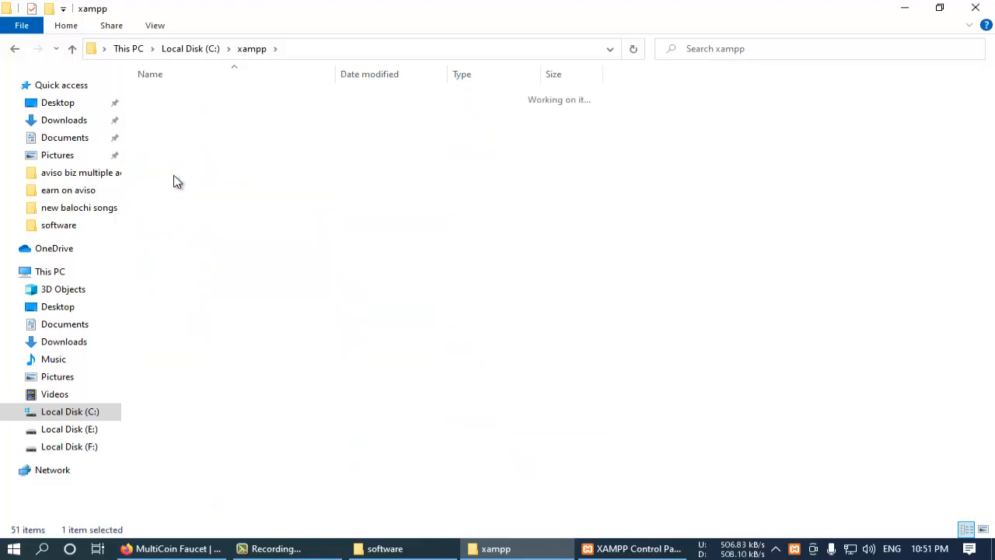
pyautogui.rightClick(251, 347)
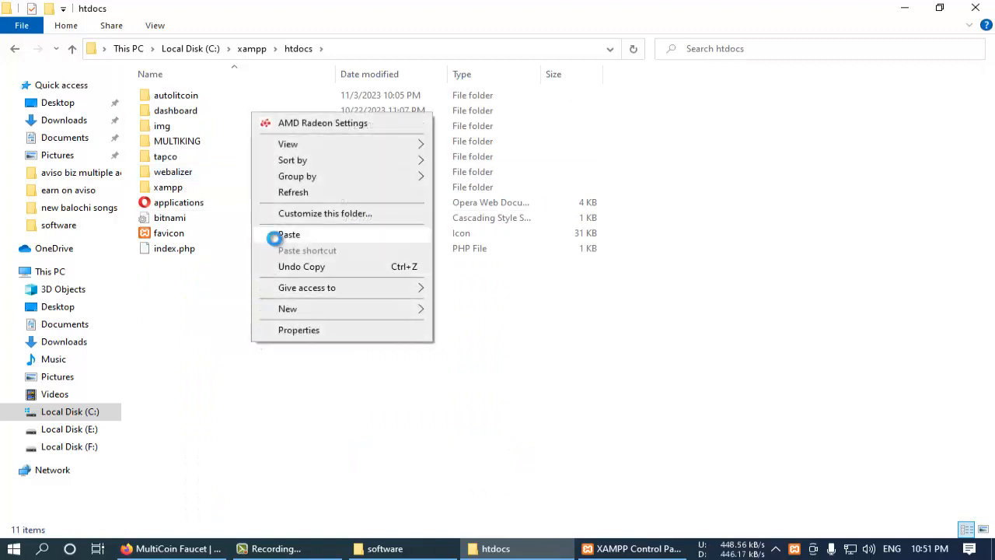
pyautogui.click(277, 235)
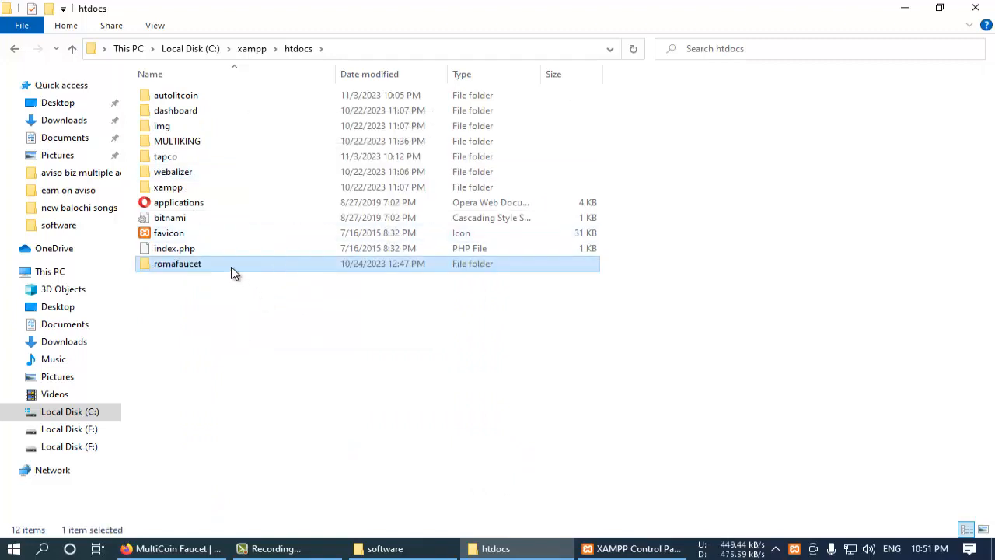
# Open the pasted romafaucet folder, copy its full path and minimize the Explorer window.
pyautogui.doubleClick(180, 270)
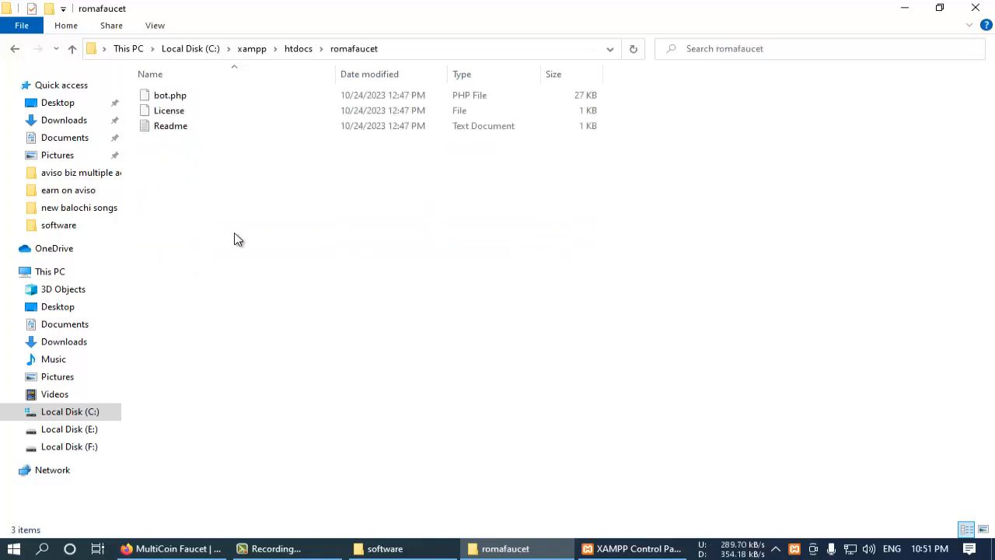
pyautogui.click(391, 48)
pyautogui.rightClick(179, 49)
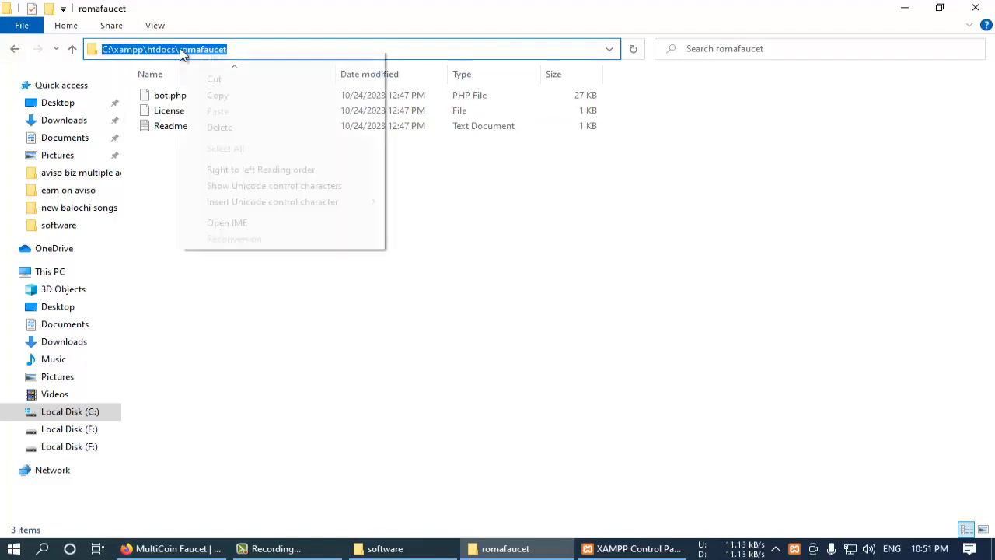
pyautogui.click(214, 97)
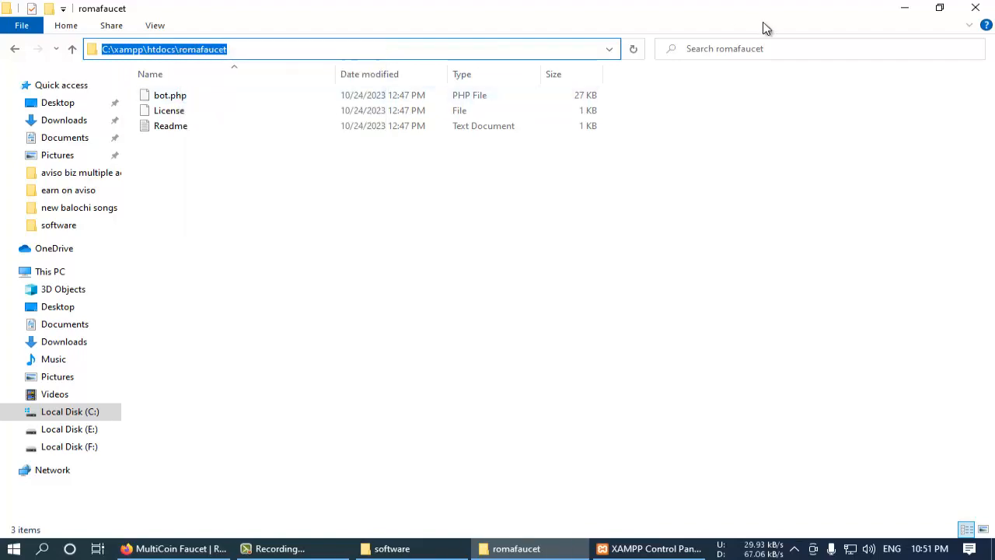
pyautogui.click(902, 9)
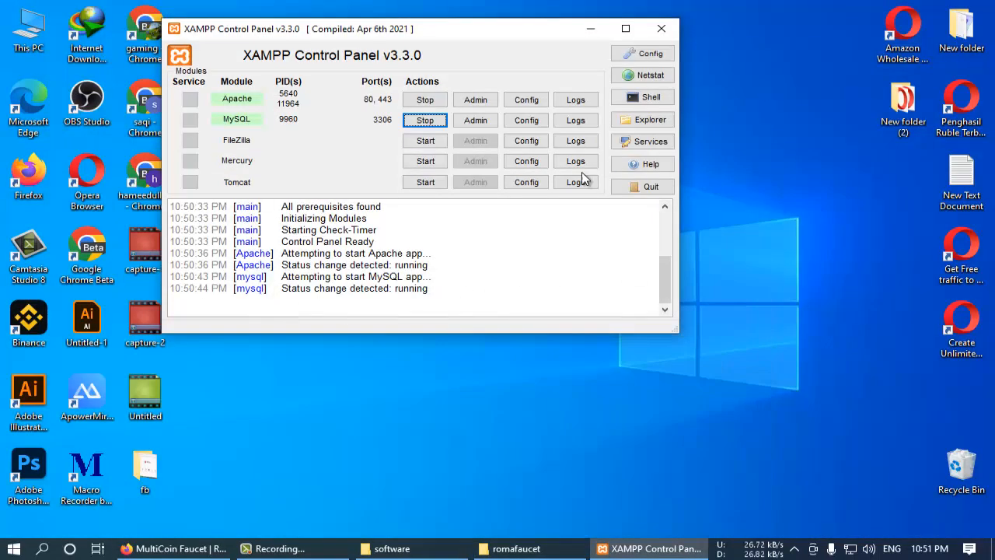
# Open the XAMPP shell and change its directory to C:\xampp\htdocs\romafaucet.
pyautogui.click(648, 100)
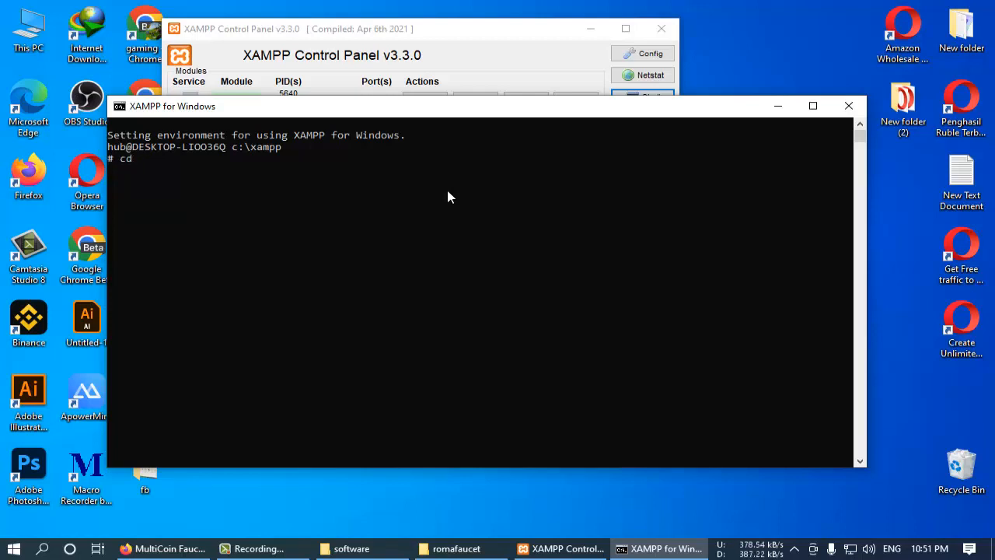
pyautogui.hotkey('ctrl', 'v')
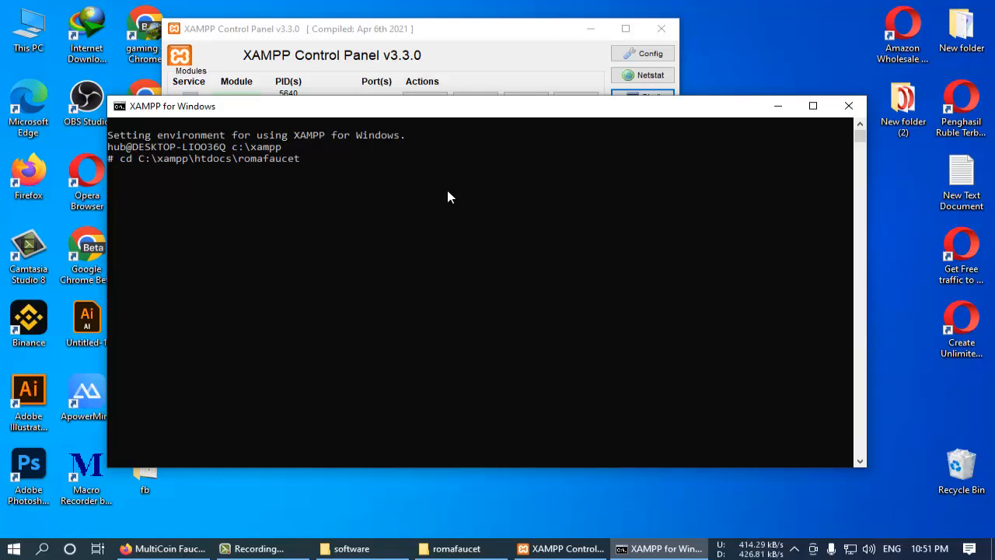
pyautogui.press('Return')
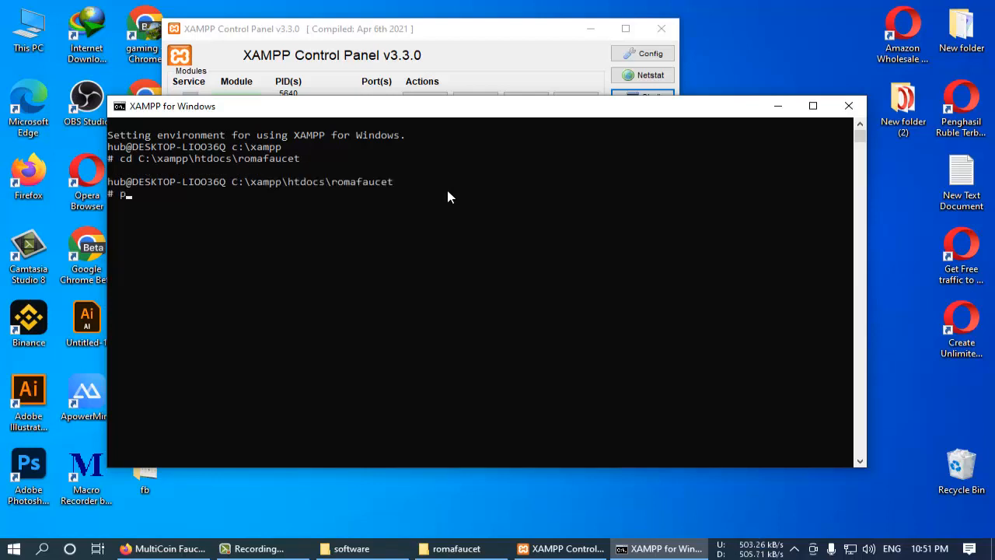
# Run bot.php with PHP in the shell and enter the FaucetPay account's e-mail when asked.
pyautogui.write('php bot.php')
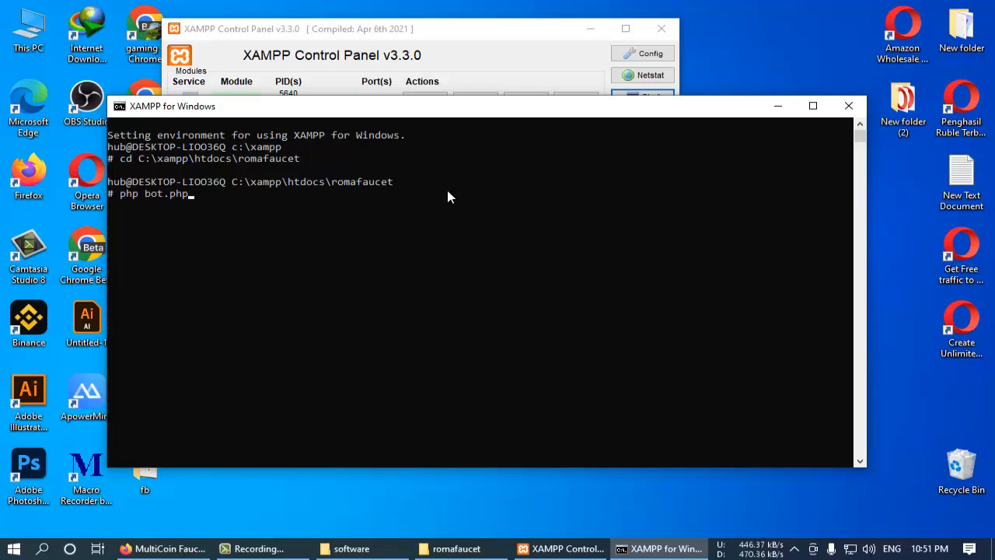
pyautogui.press('Return')
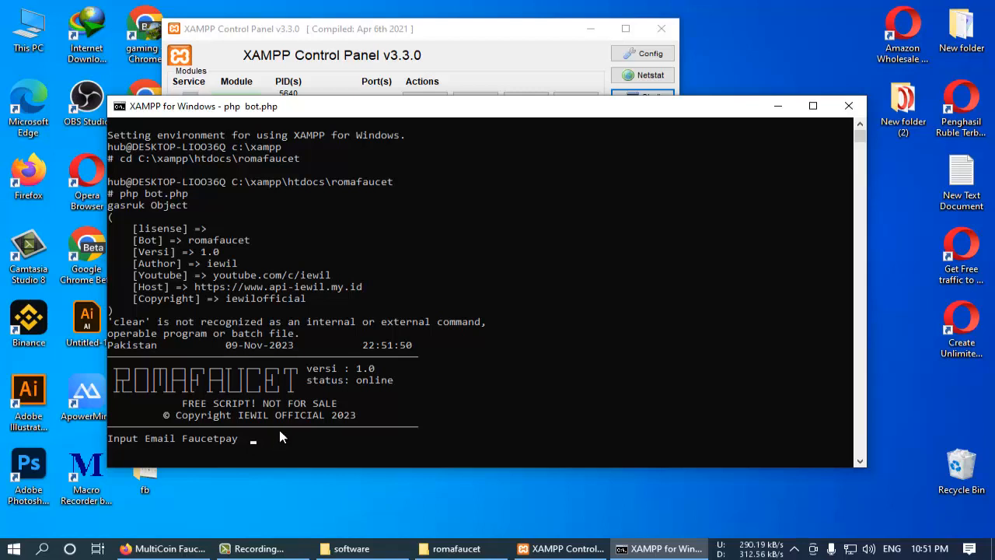
pyautogui.scroll(-5, 278, 426)
pyautogui.scroll(-4, 284, 387)
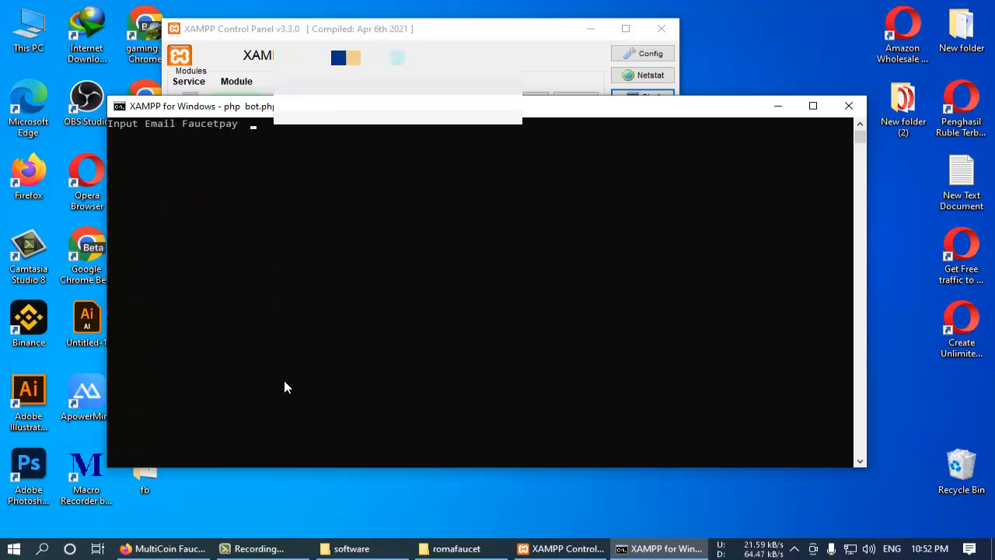
pyautogui.write('zali')
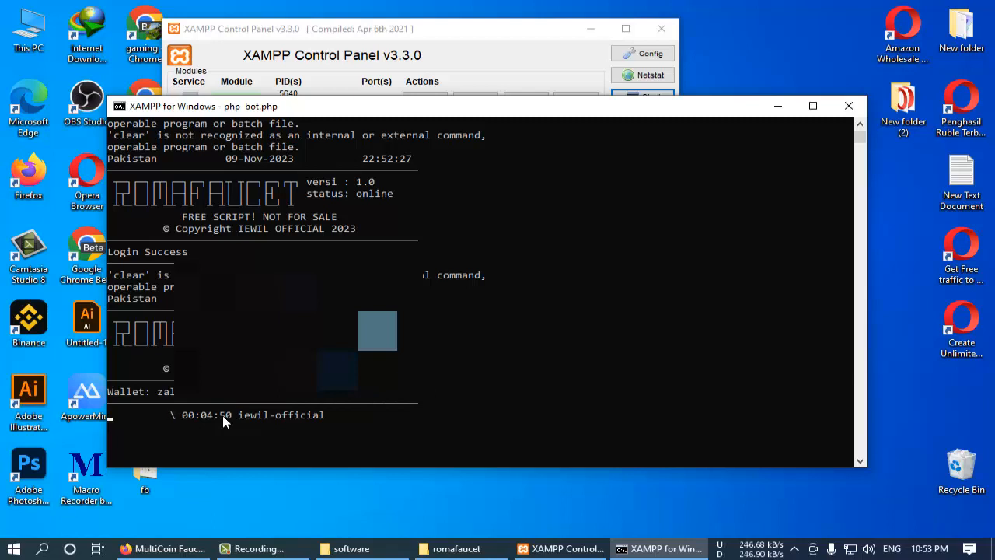
# Switch to Firefox, open the DOGE faucet page on RomaFaucet and dismiss the ad blocker notice.
pyautogui.moveTo(164, 550)
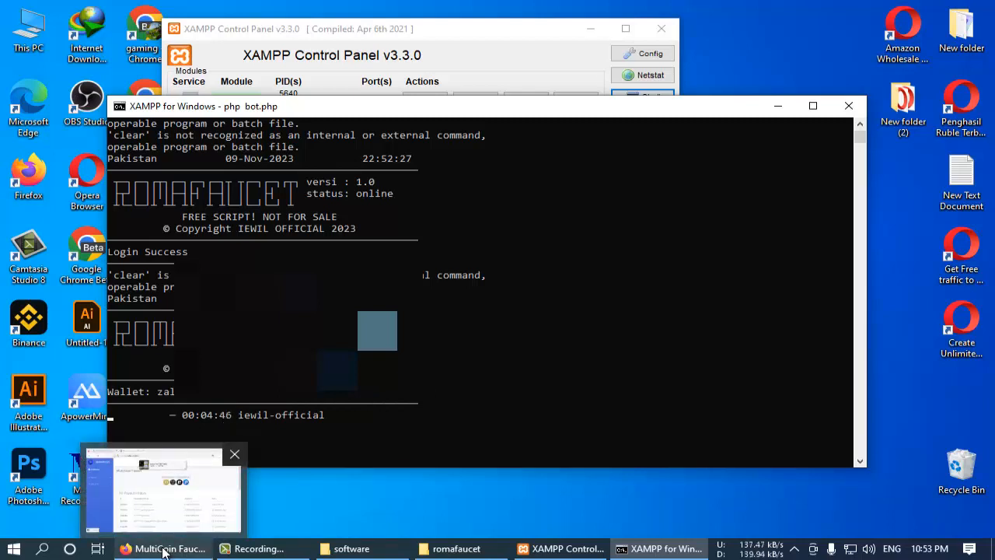
pyautogui.click(164, 549)
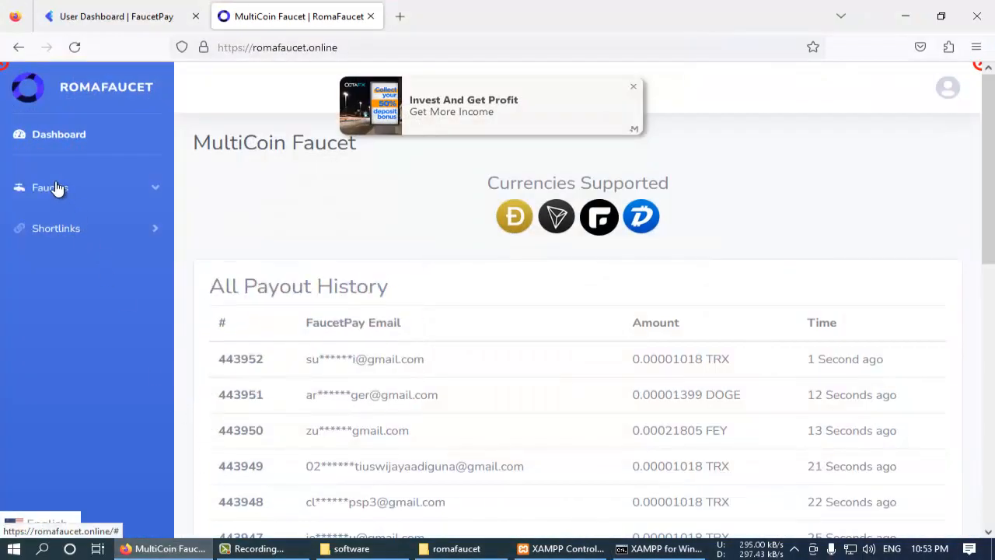
pyautogui.click(59, 189)
pyautogui.click(53, 190)
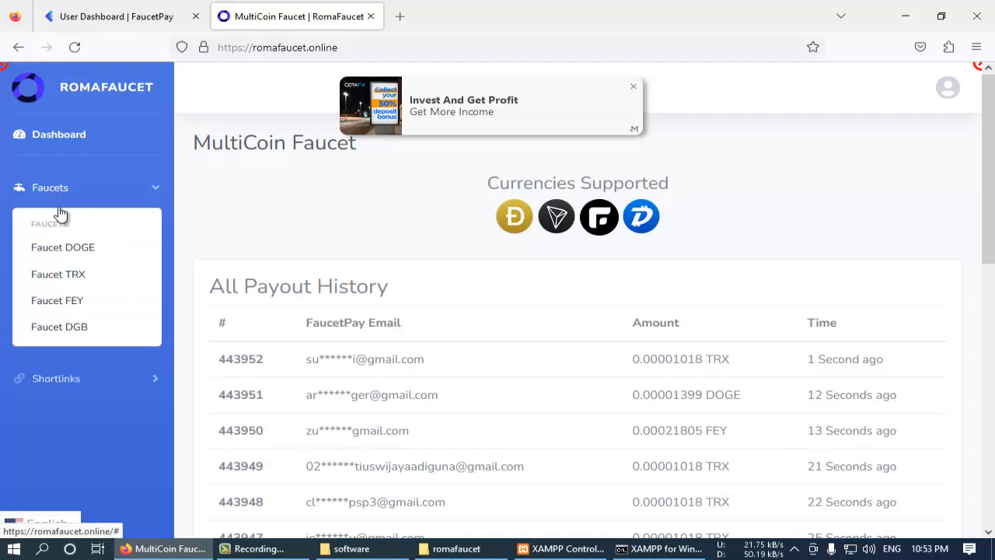
pyautogui.click(70, 247)
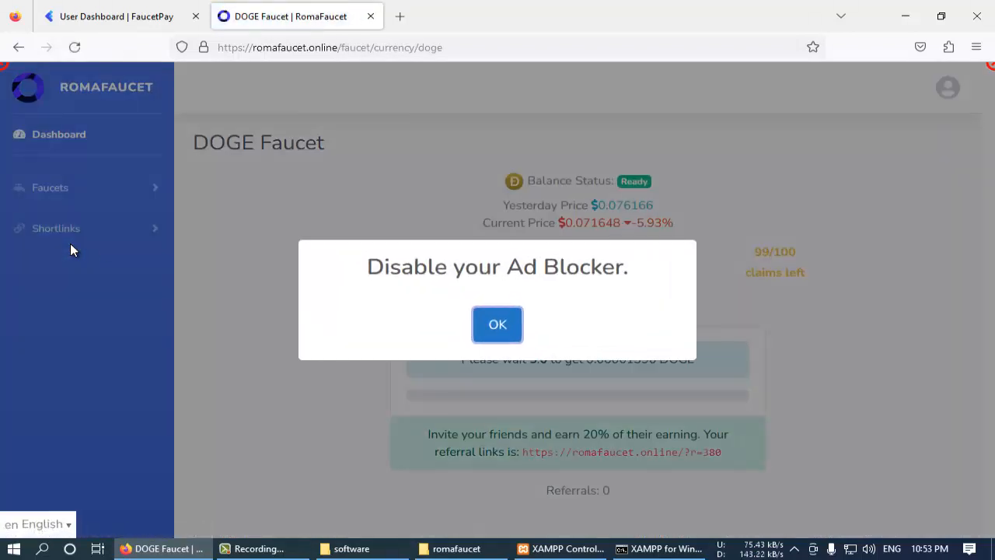
pyautogui.click(497, 325)
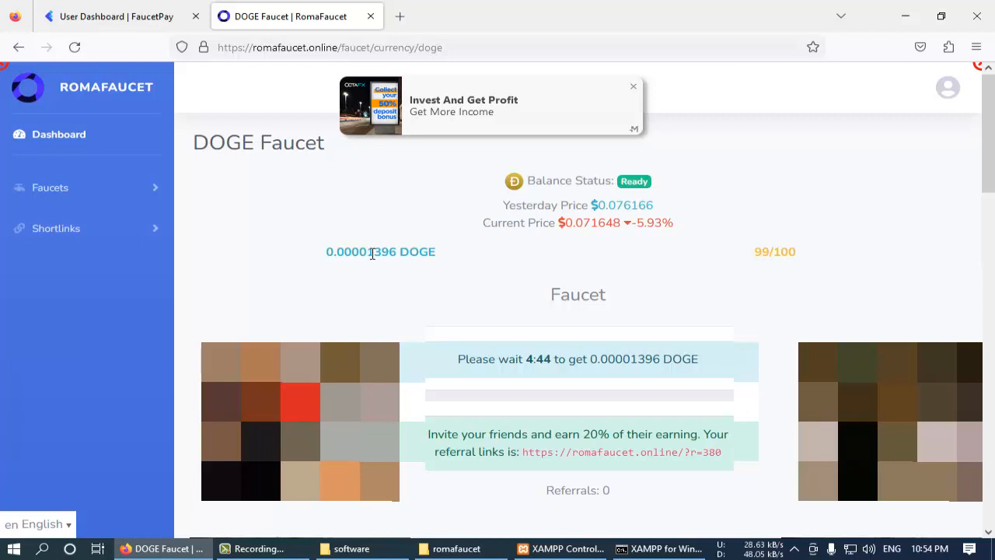
# Open the TRX faucet page on RomaFaucet and dismiss its ad blocker notices.
pyautogui.click(106, 193)
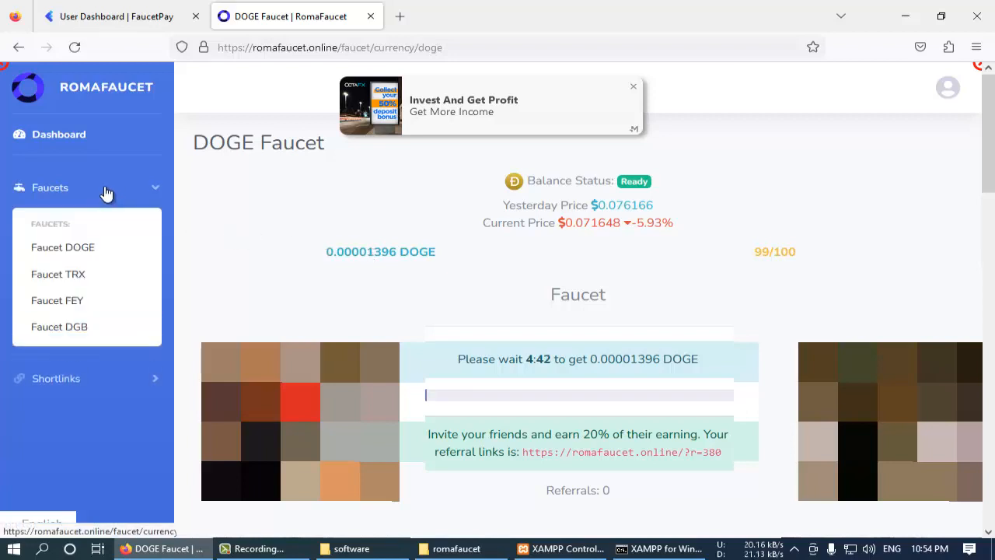
pyautogui.click(53, 279)
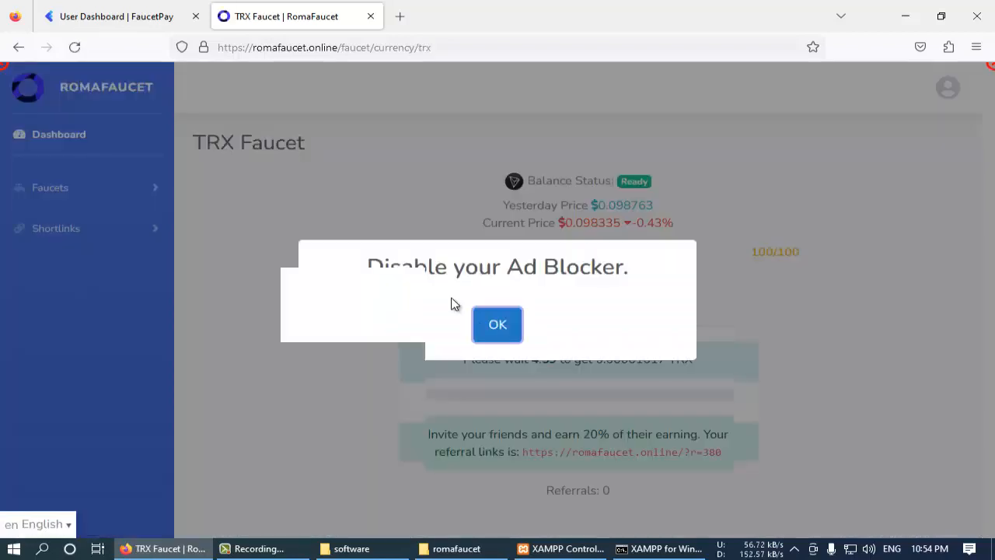
pyautogui.click(481, 325)
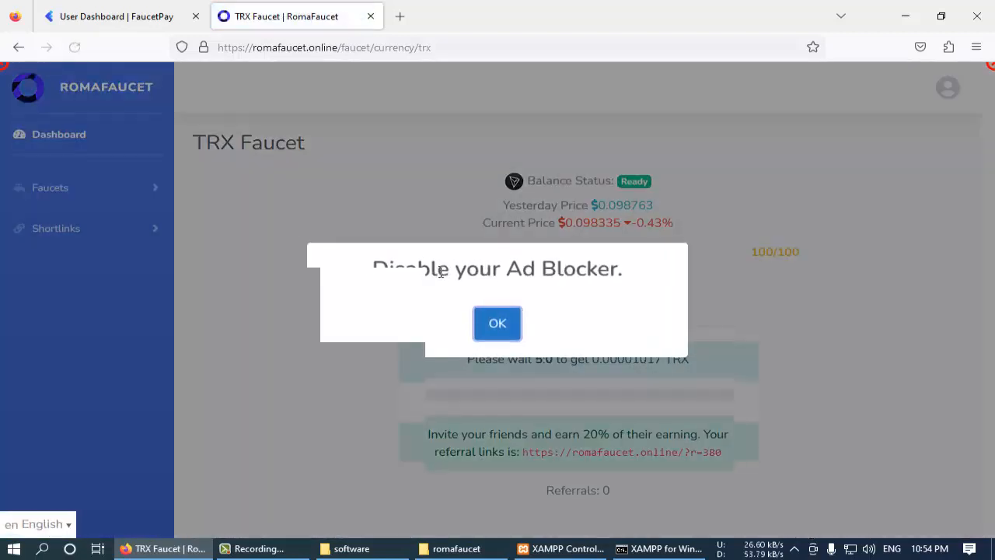
pyautogui.click(500, 334)
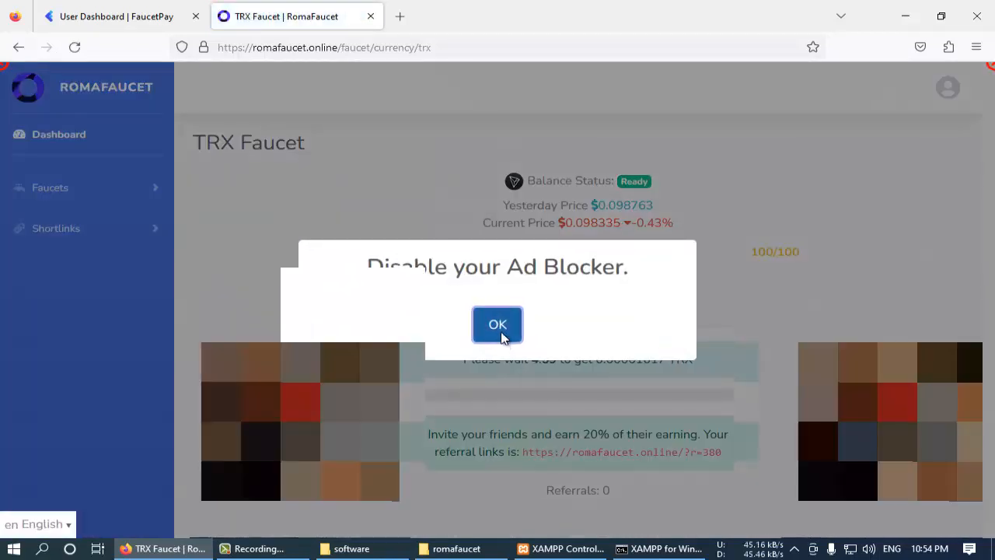
pyautogui.click(498, 327)
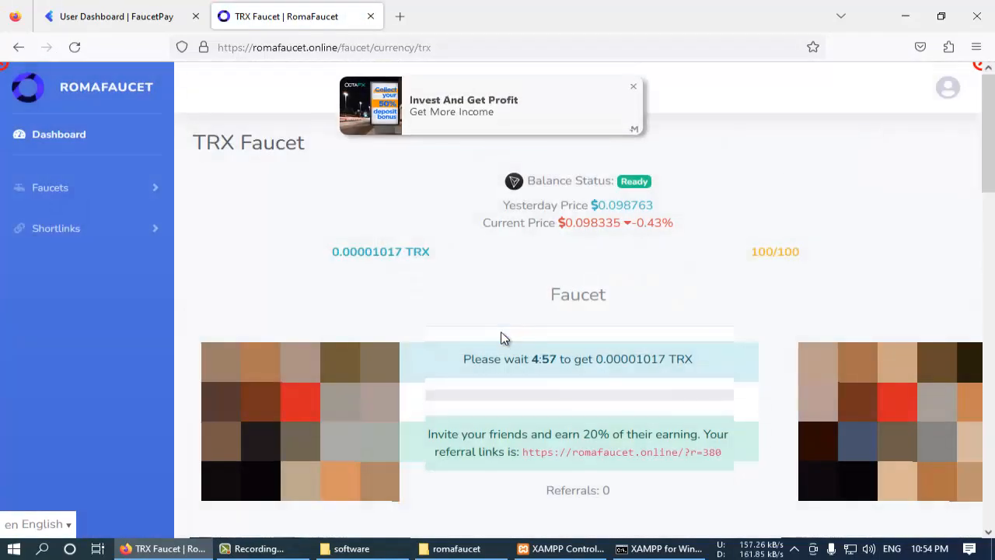
# Reload the TRX faucet page, acknowledge the repeated ad blocker notice and minimize the browser to return to the shell.
pyautogui.press('F5')
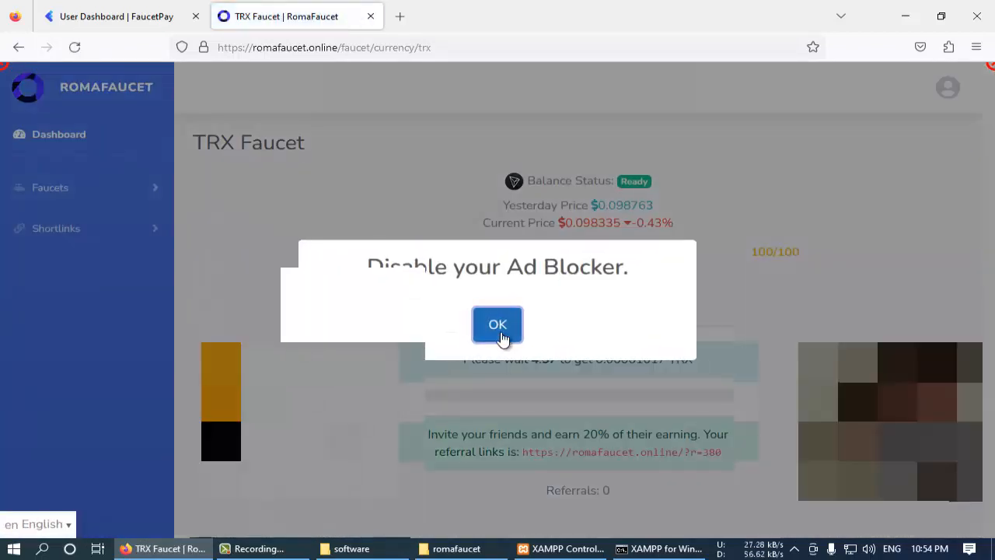
pyautogui.click(503, 339)
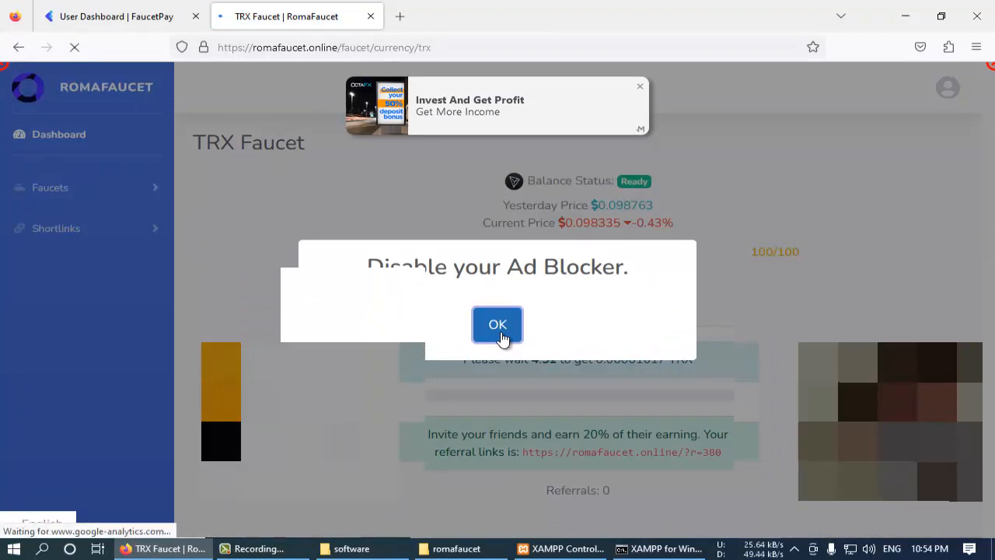
pyautogui.click(502, 337)
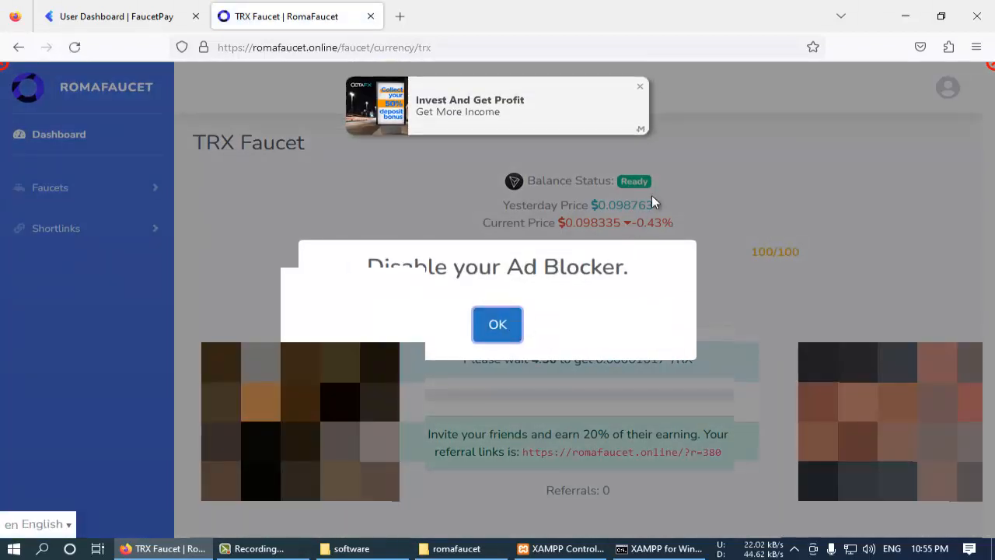
pyautogui.click(903, 16)
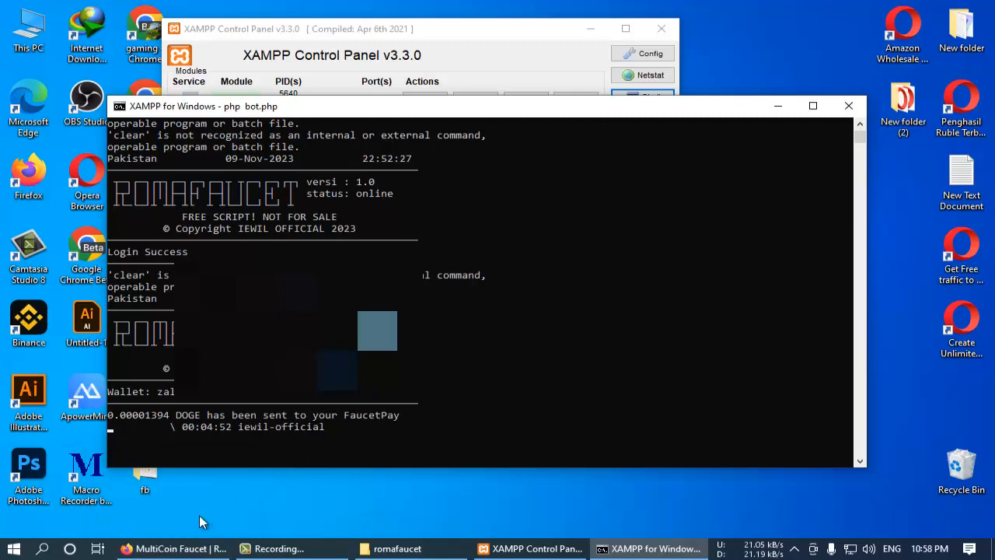
# Switch back to Firefox and examine the recent faucet transactions on the FaucetPay user dashboard.
pyautogui.click(175, 548)
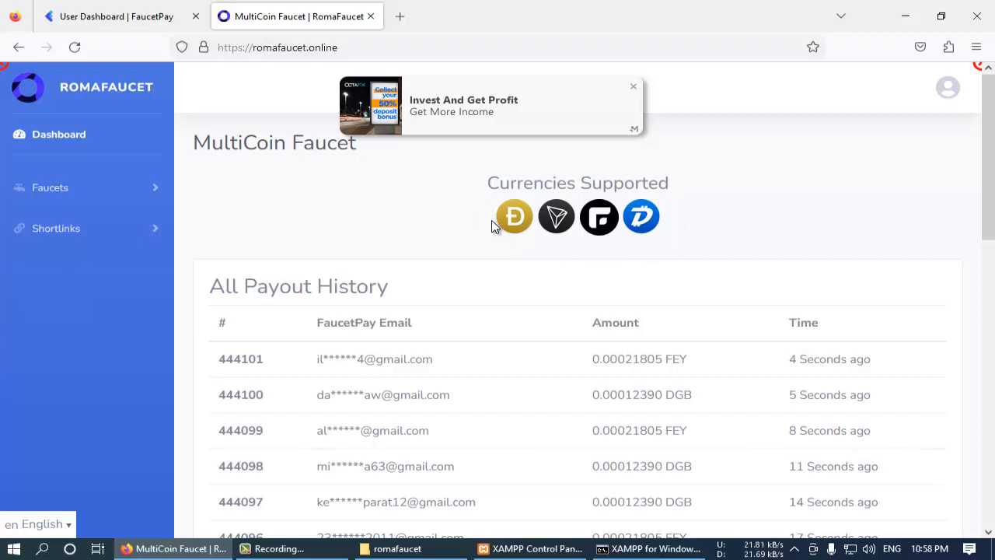
pyautogui.click(101, 16)
pyautogui.scroll(-1, 498, 319)
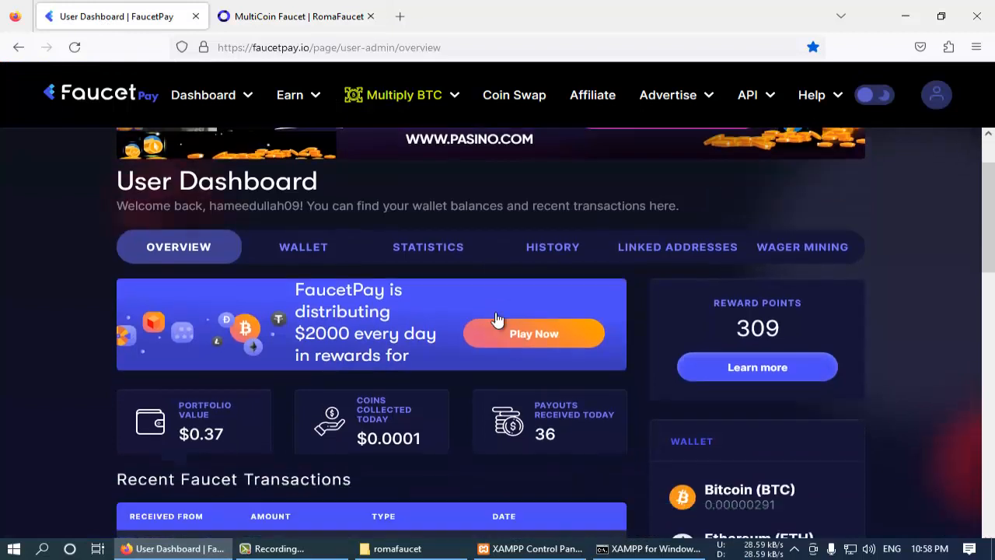
pyautogui.scroll(-2, 496, 319)
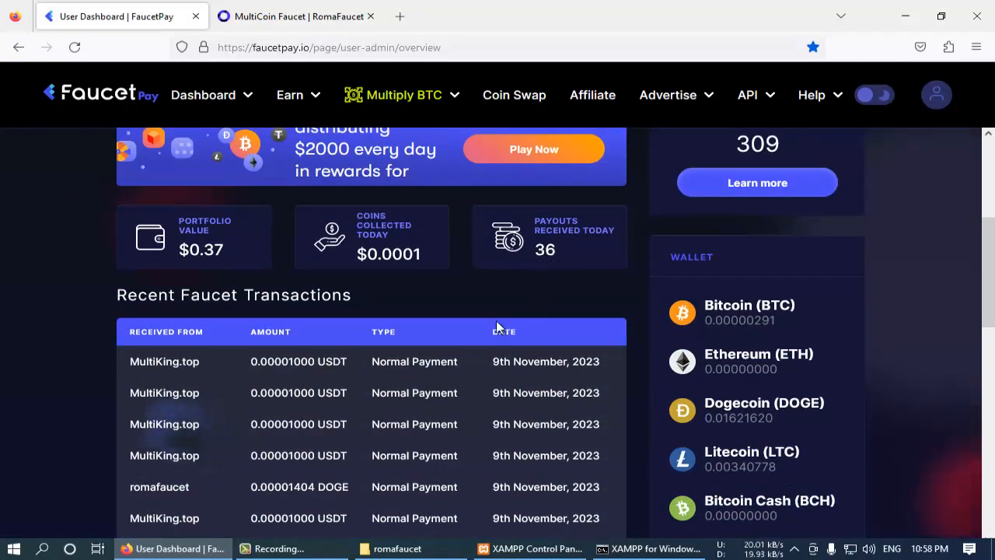
# Reload the FaucetPay dashboard, highlight the newest romafaucet transaction row and minimize the browser.
pyautogui.click(76, 48)
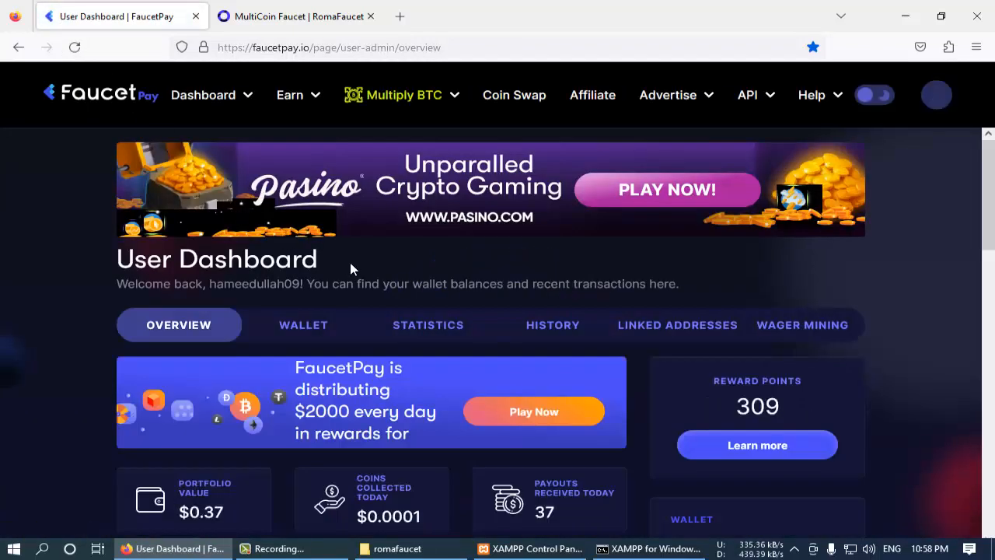
pyautogui.scroll(-3, 295, 304)
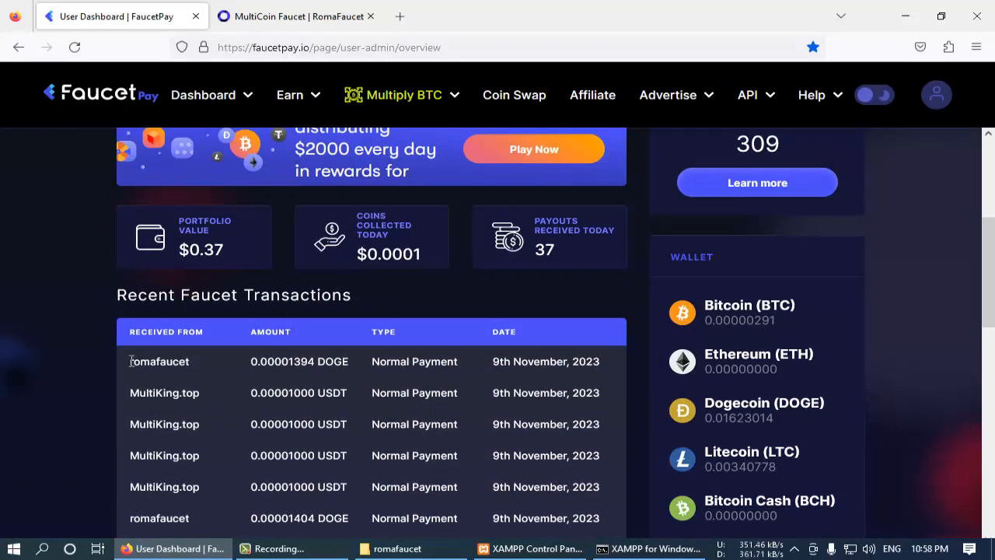
pyautogui.moveTo(131, 361); pyautogui.dragTo(537, 376)
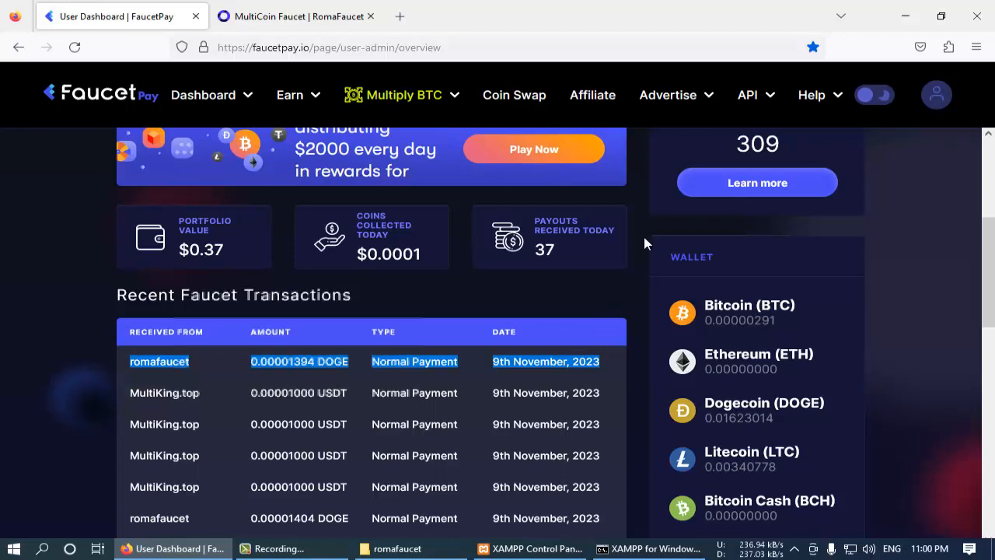
pyautogui.click(903, 17)
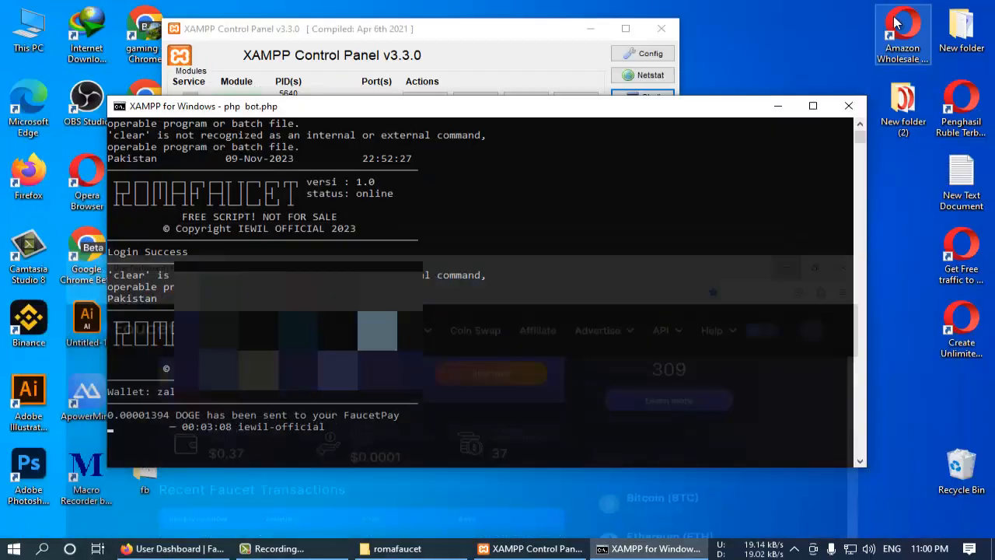